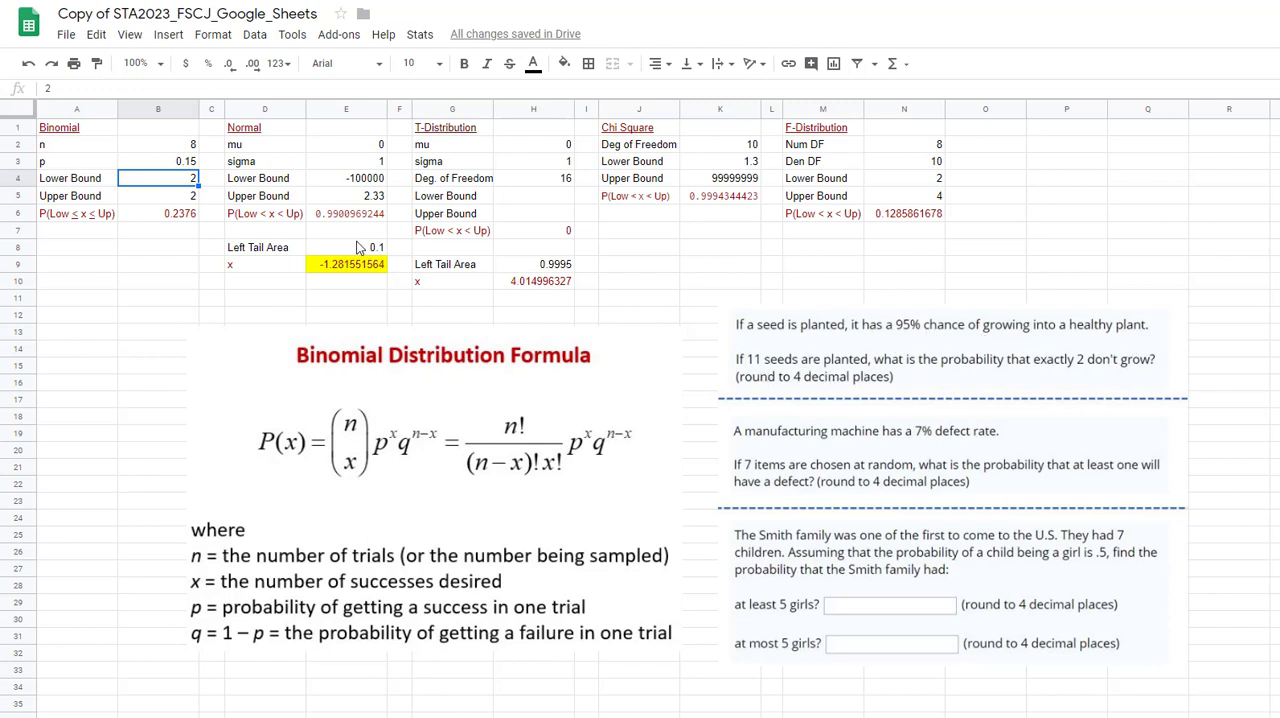
Set the binomial number of trials n to 11 and check the lower and upper bound cells.
click(190, 146)
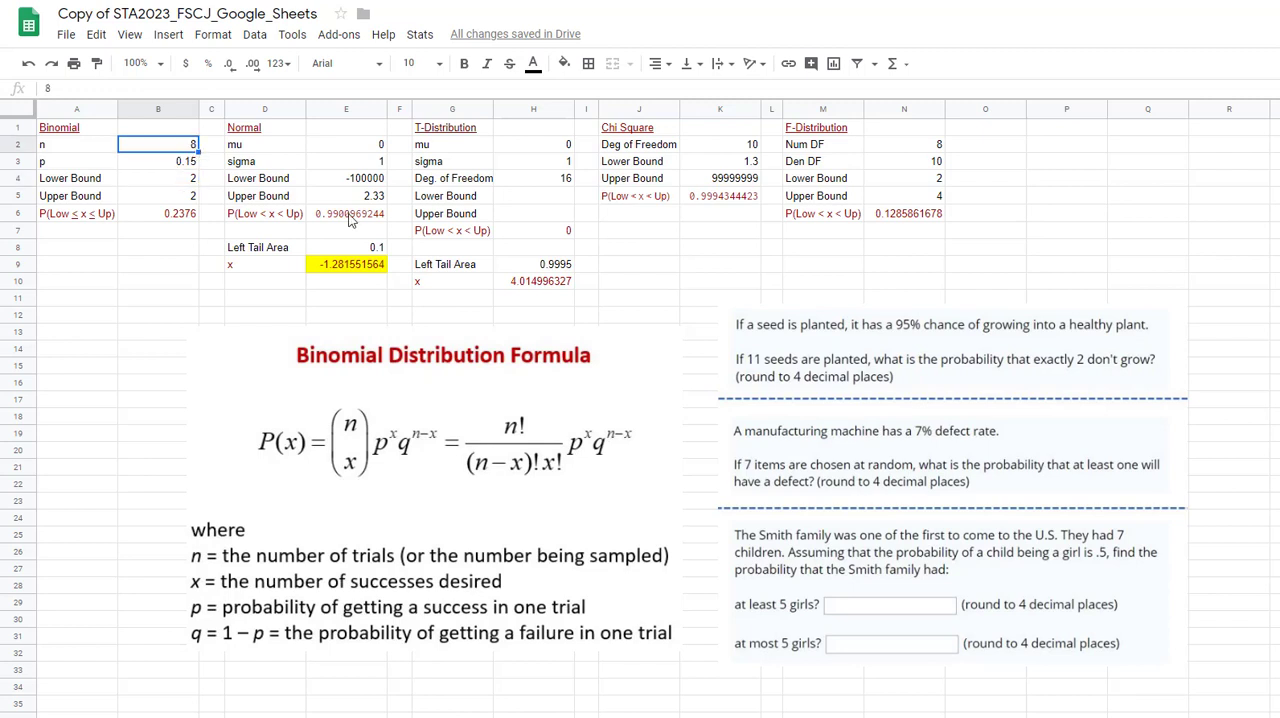
text(11)
key(Return)
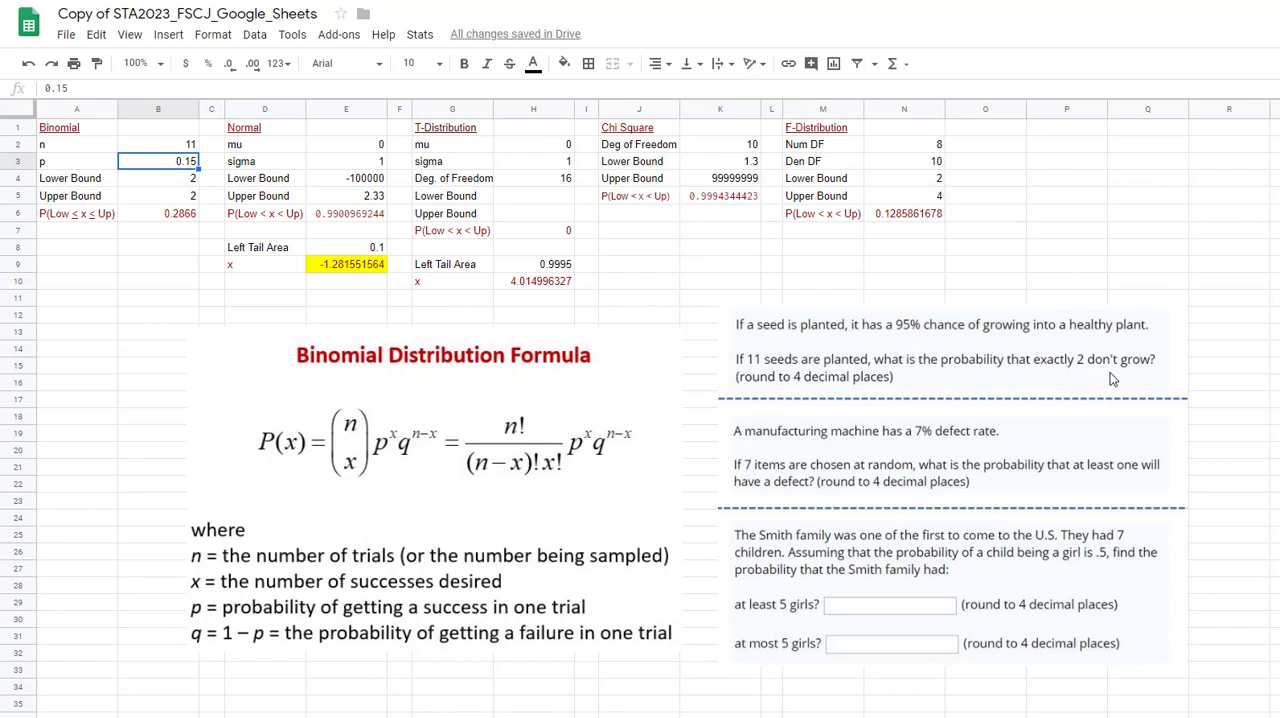
click(175, 180)
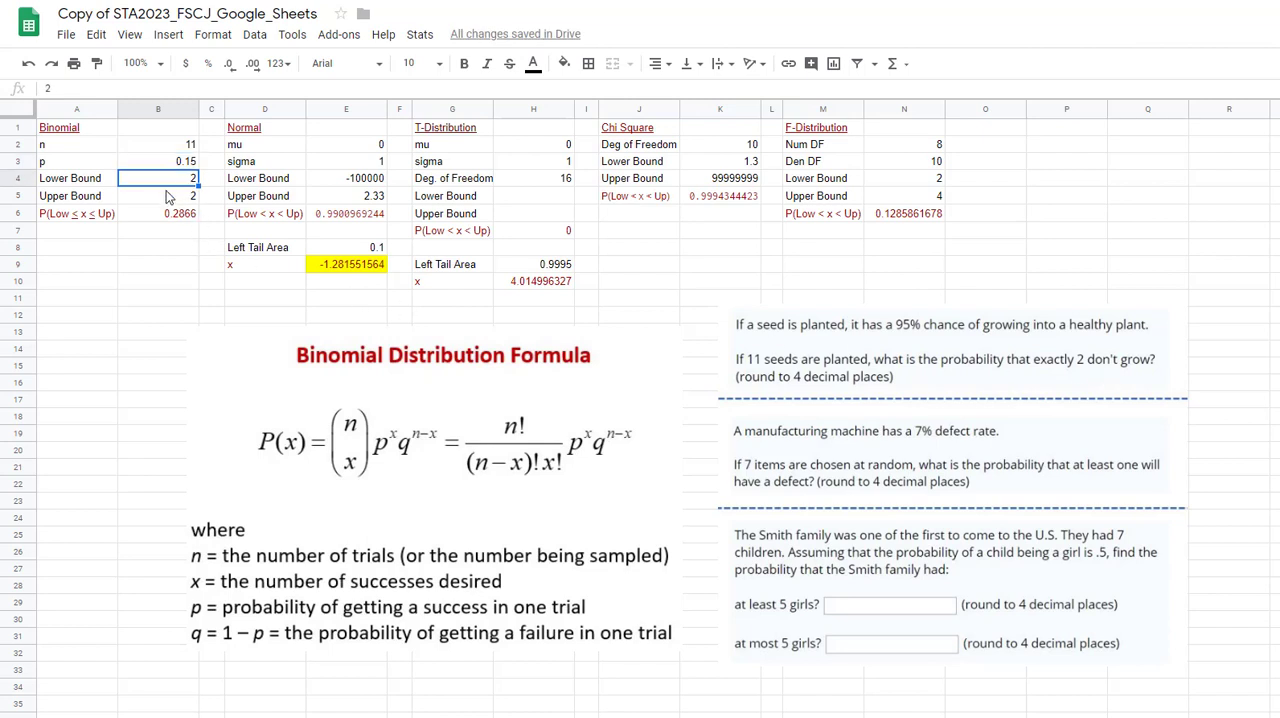
click(167, 199)
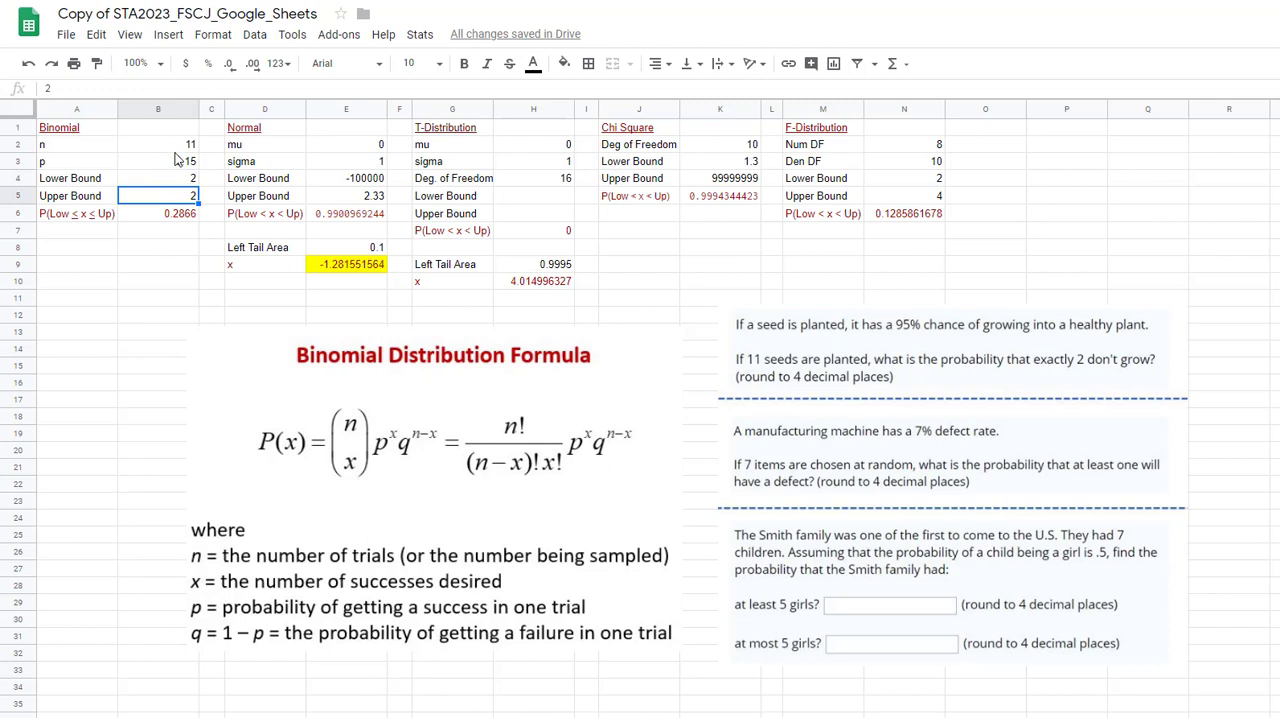
Set the binomial probability p to 0.05 for a seed failing to grow.
click(178, 162)
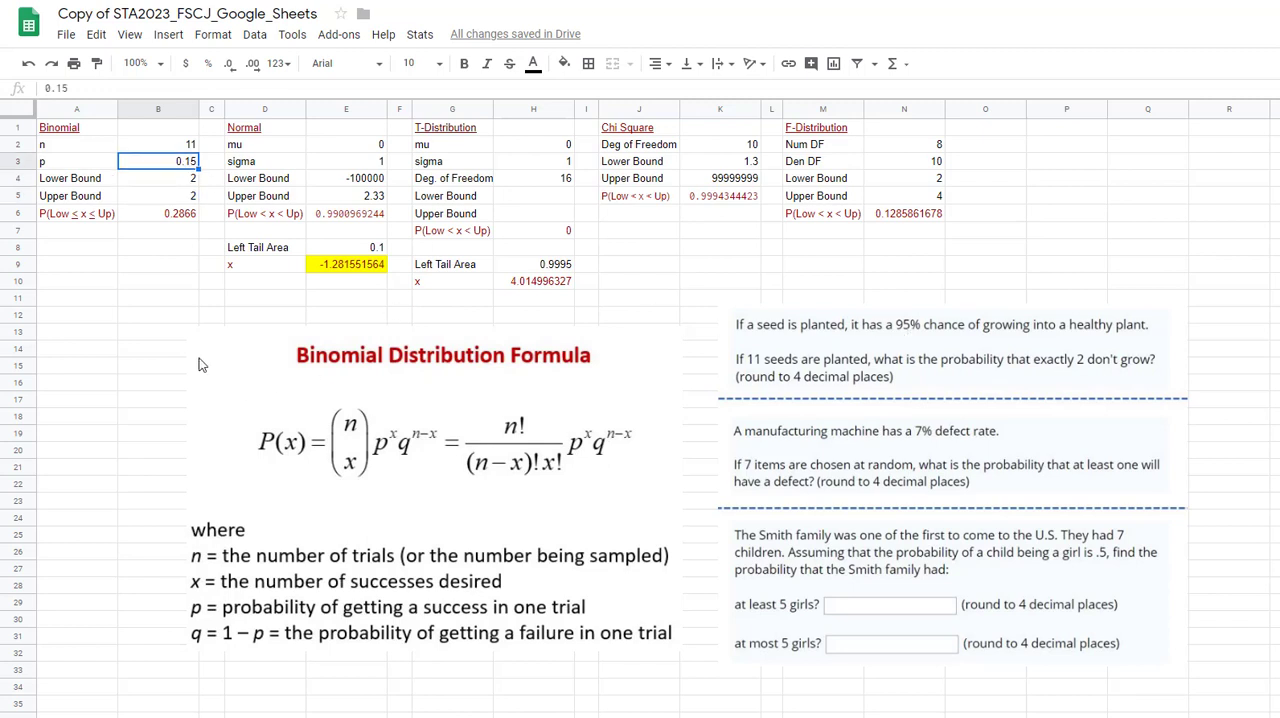
text(0.05)
key(Return)
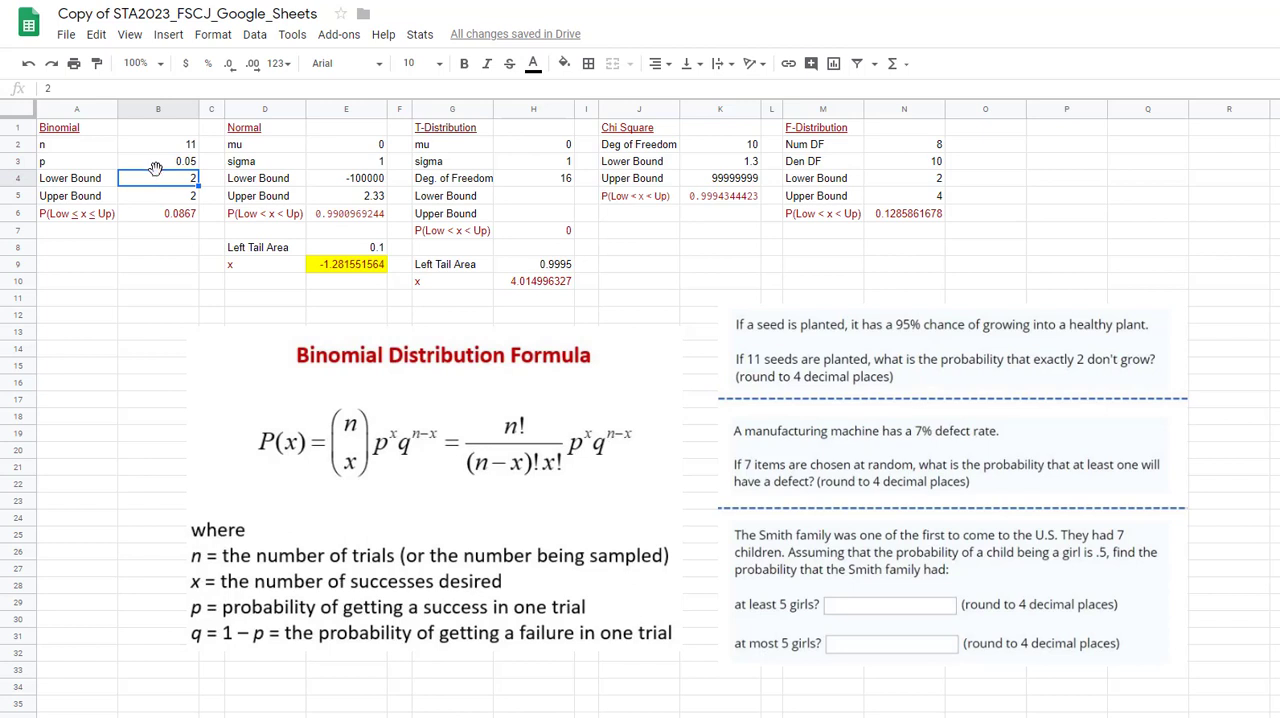
For the defect-rate problem, set the binomial p to 0.07 and n to 7.
key(Up)
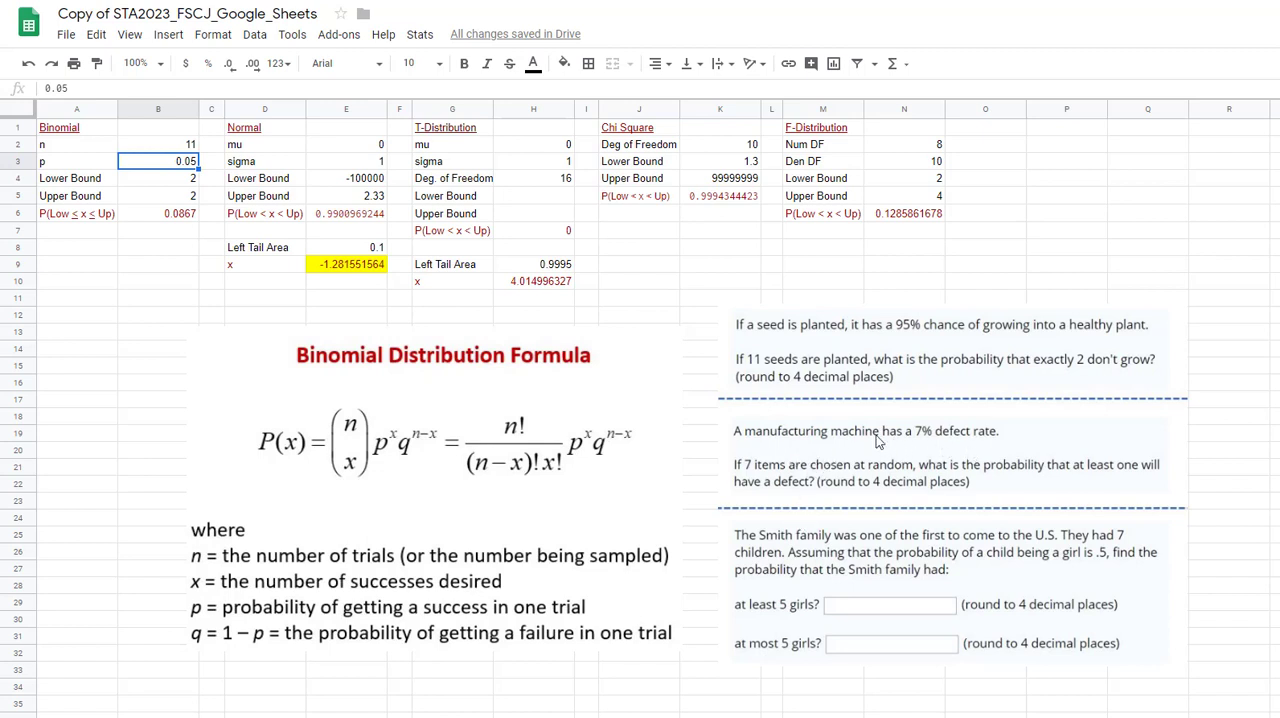
text(0.0)
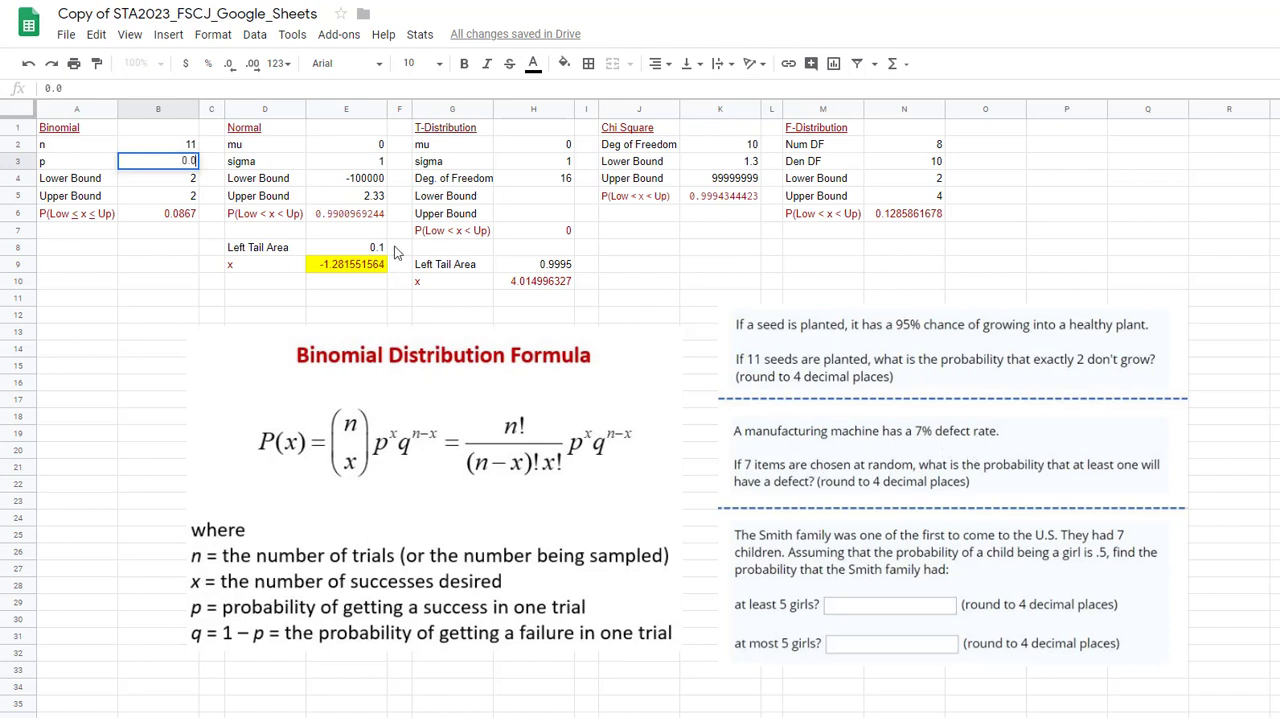
key(Return)
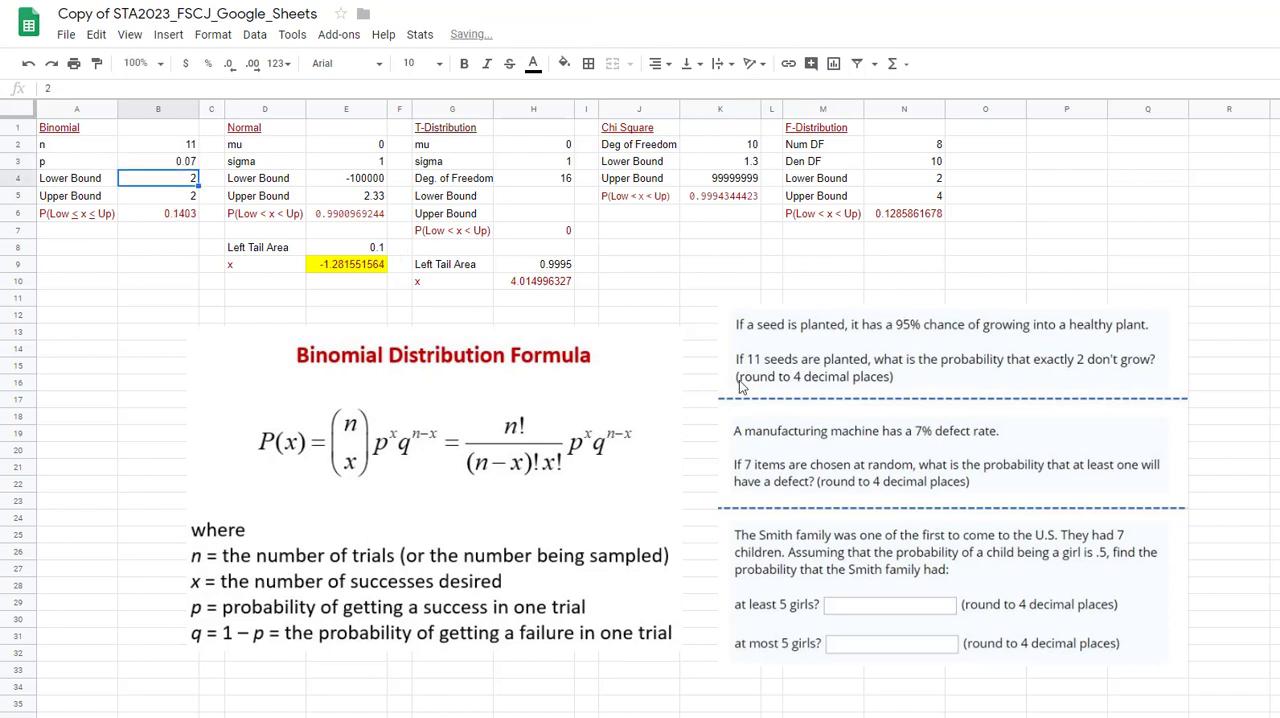
click(170, 150)
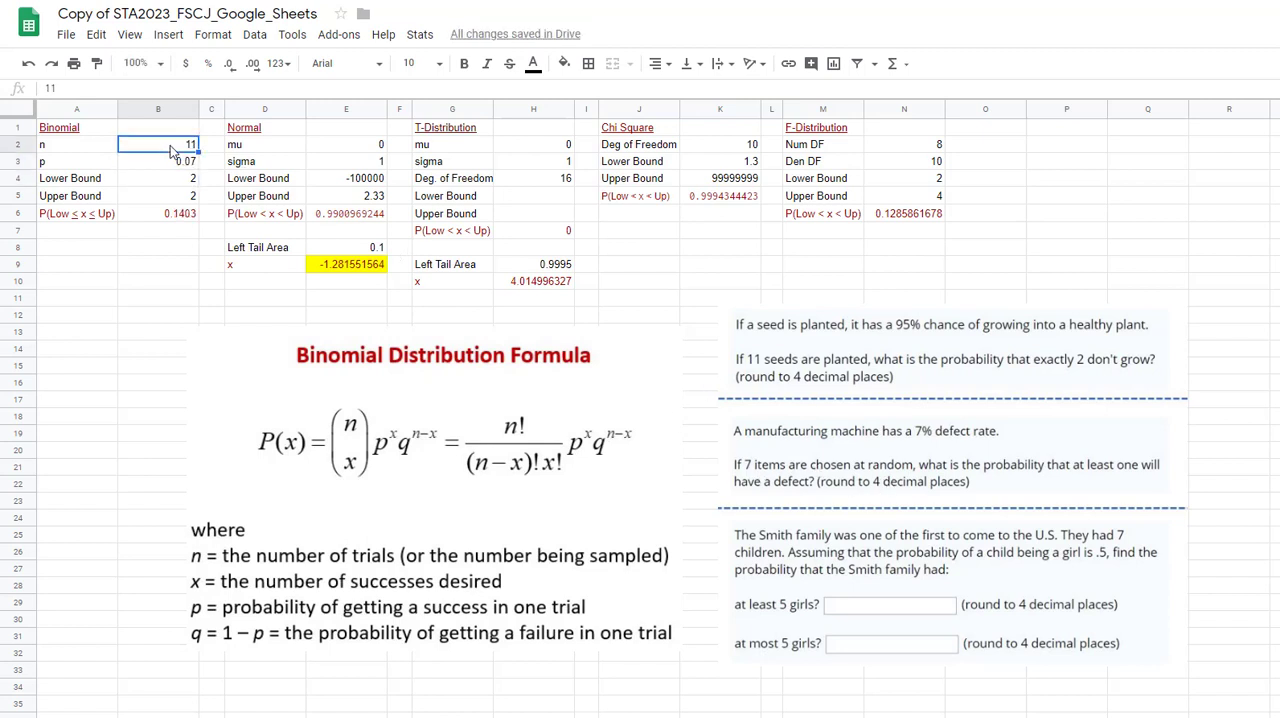
text(7)
key(Return)
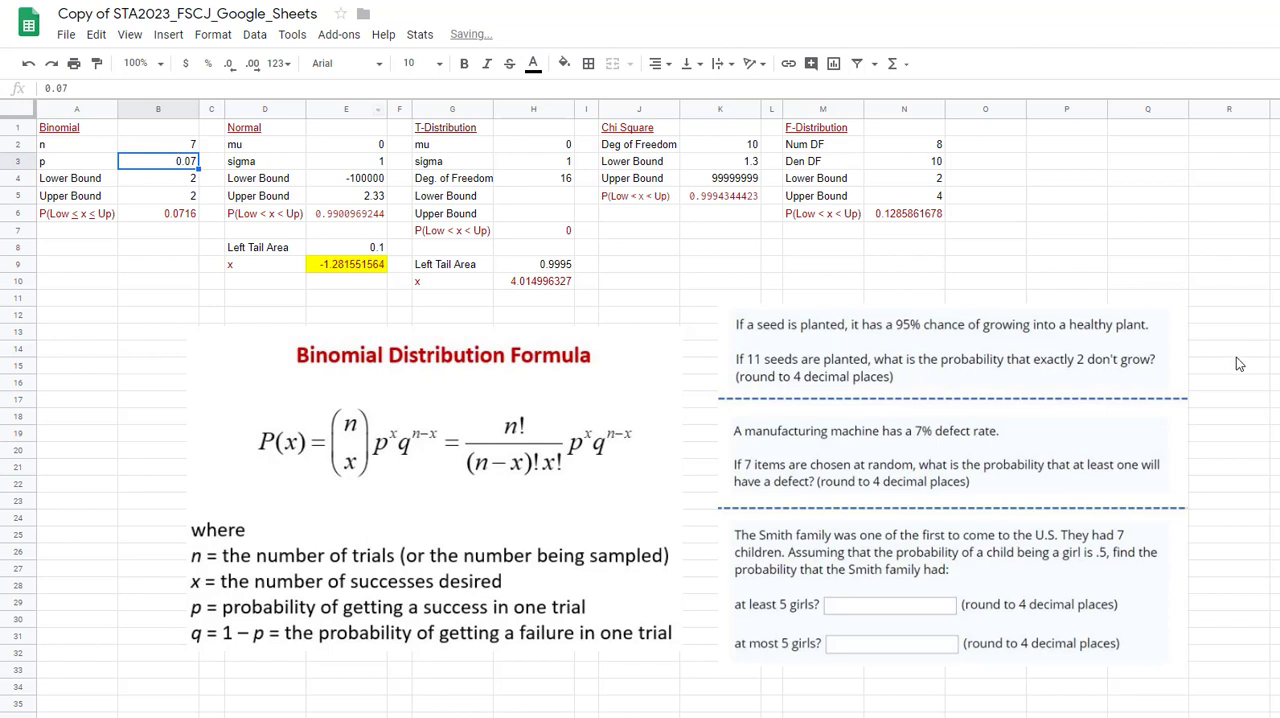
Set both the binomial lower bound and upper bound to 1.
click(186, 178)
text(1)
key(Return)
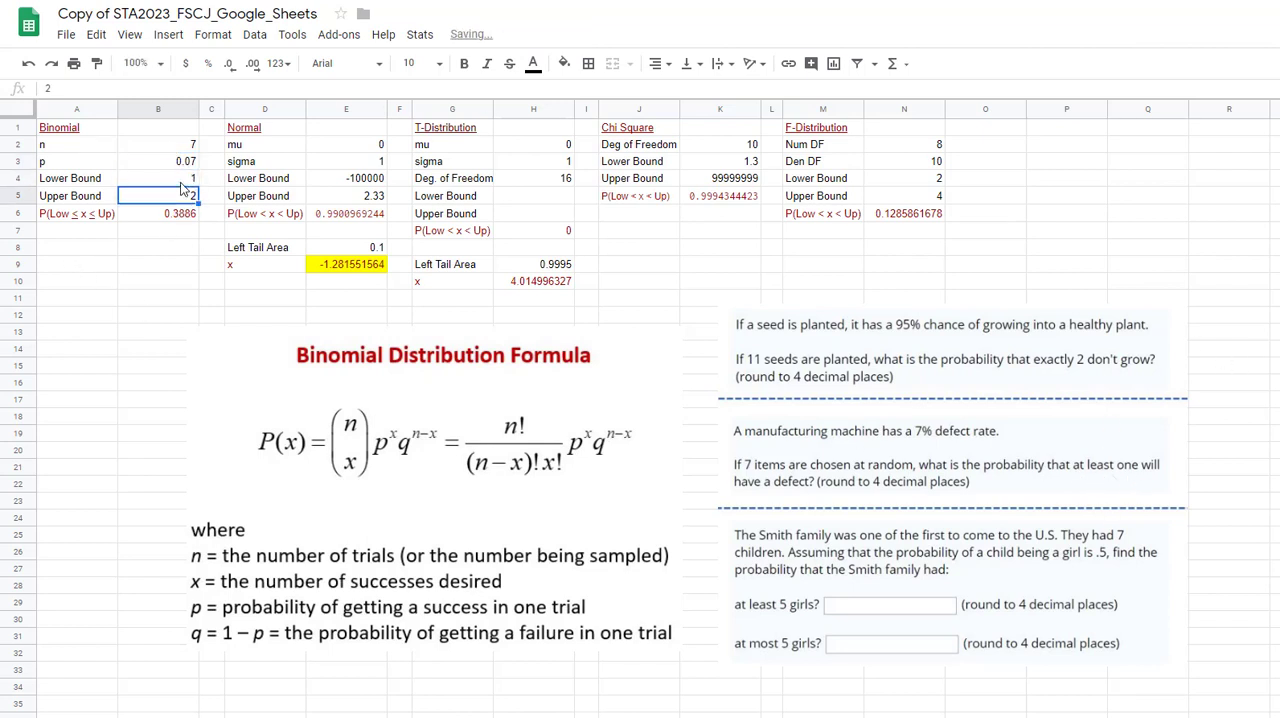
text(1)
key(Return)
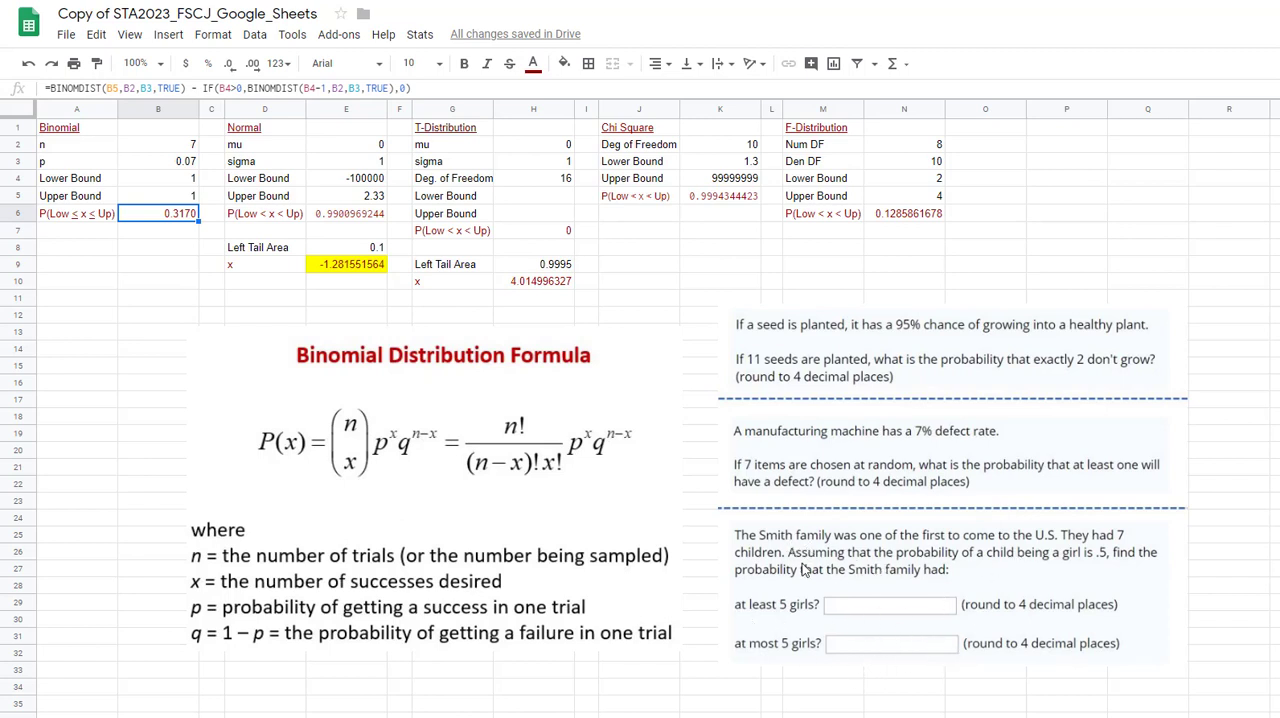
Set the binomial probability p to 0.5 for the Smith family problem, keeping n at 7.
click(183, 145)
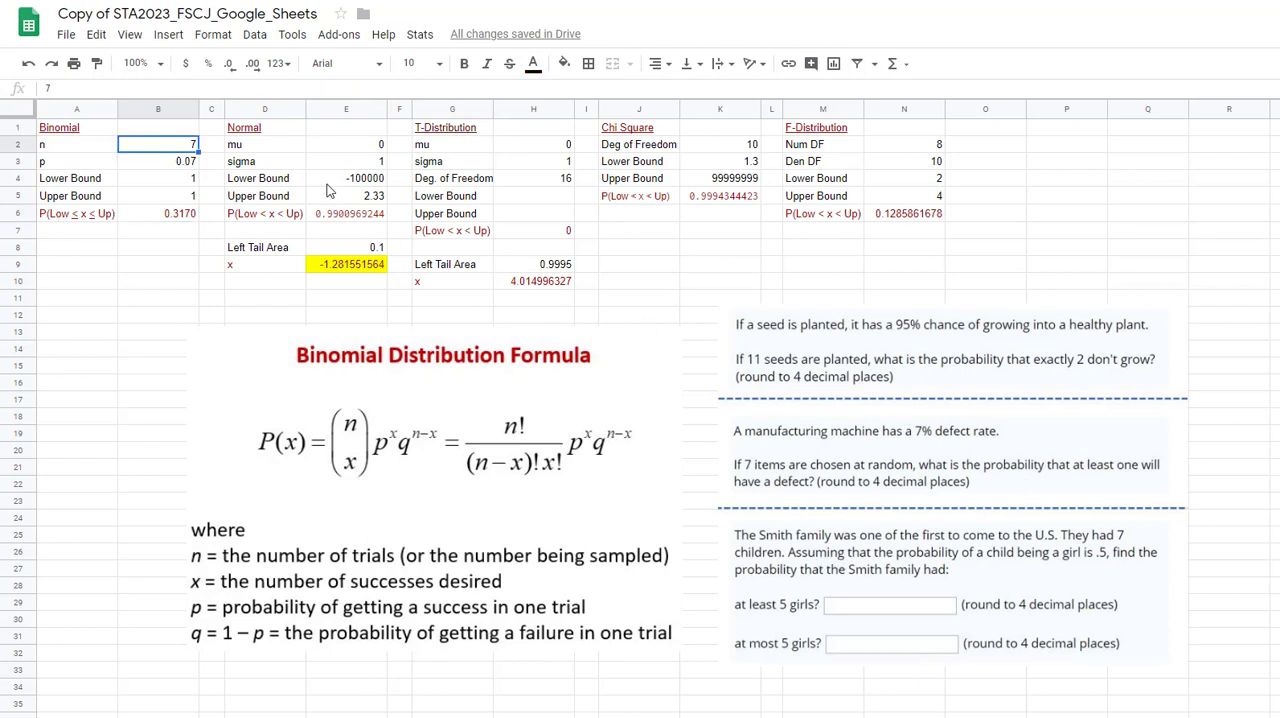
click(178, 162)
text(0.)
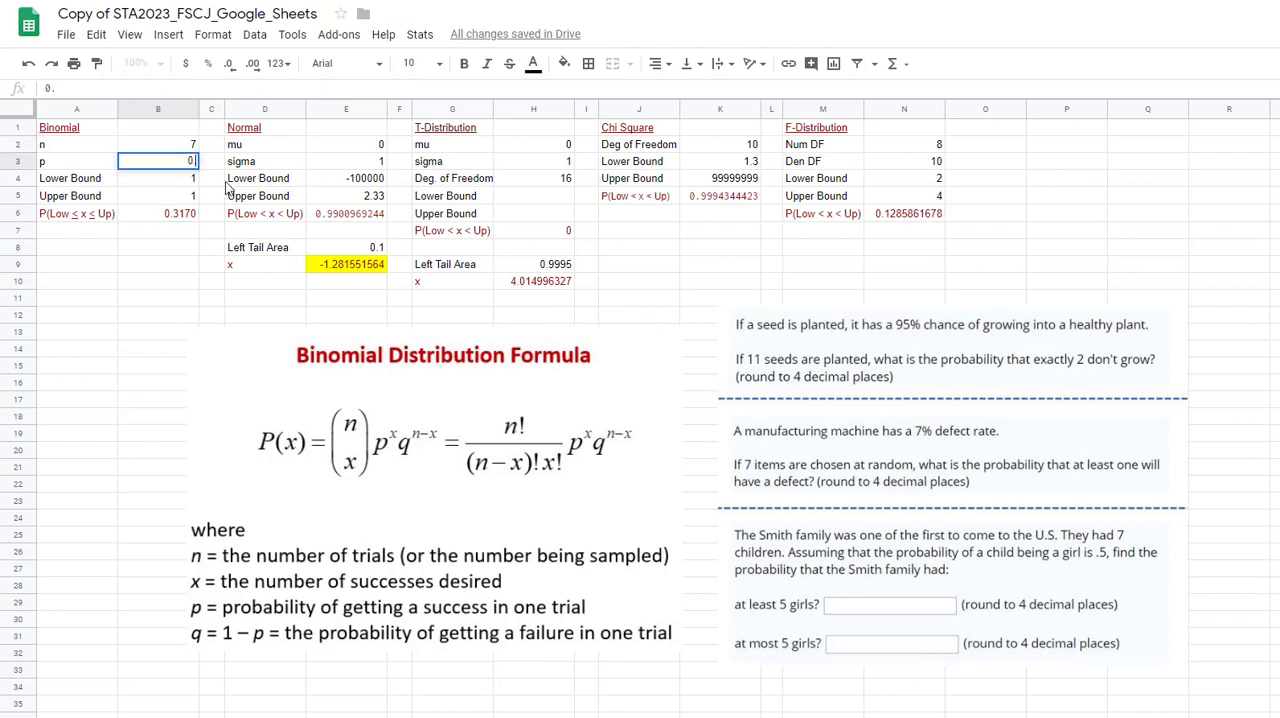
key(Return)
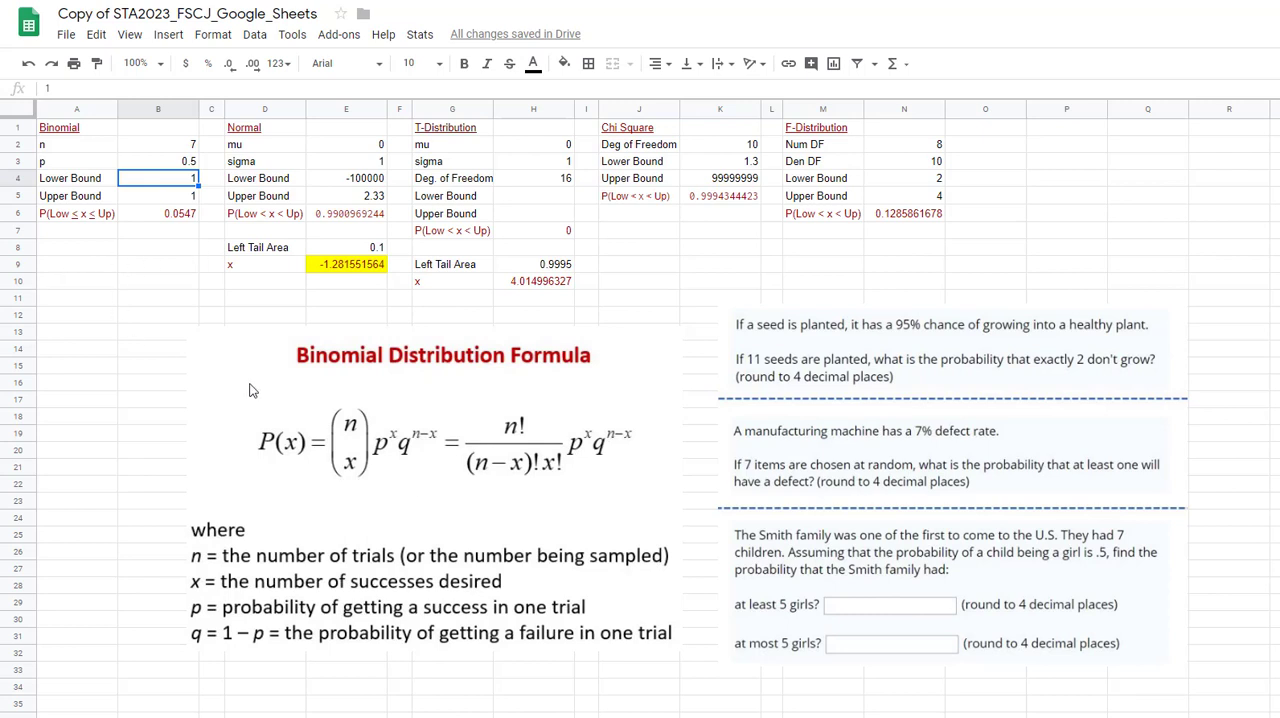
Set the binomial lower bound to 5 and upper bound to 7 for the at-least-5-girls question.
text(5)
key(Return)
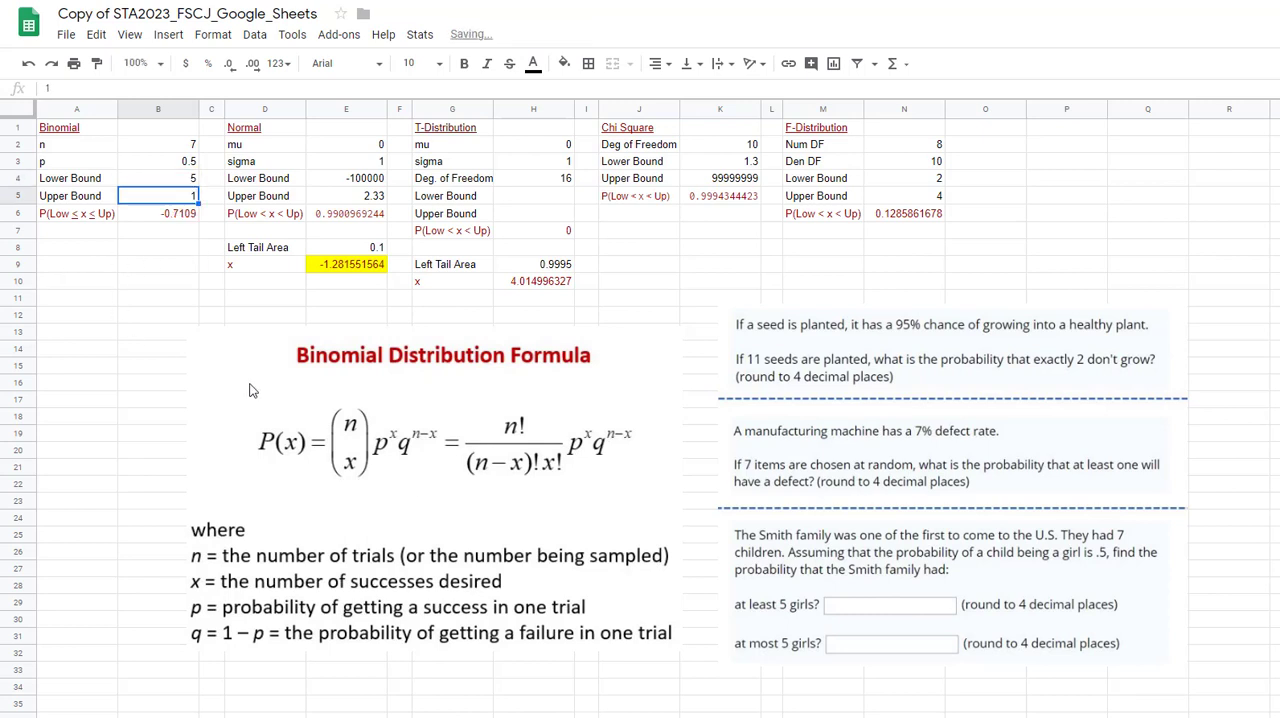
text(7)
key(Return)
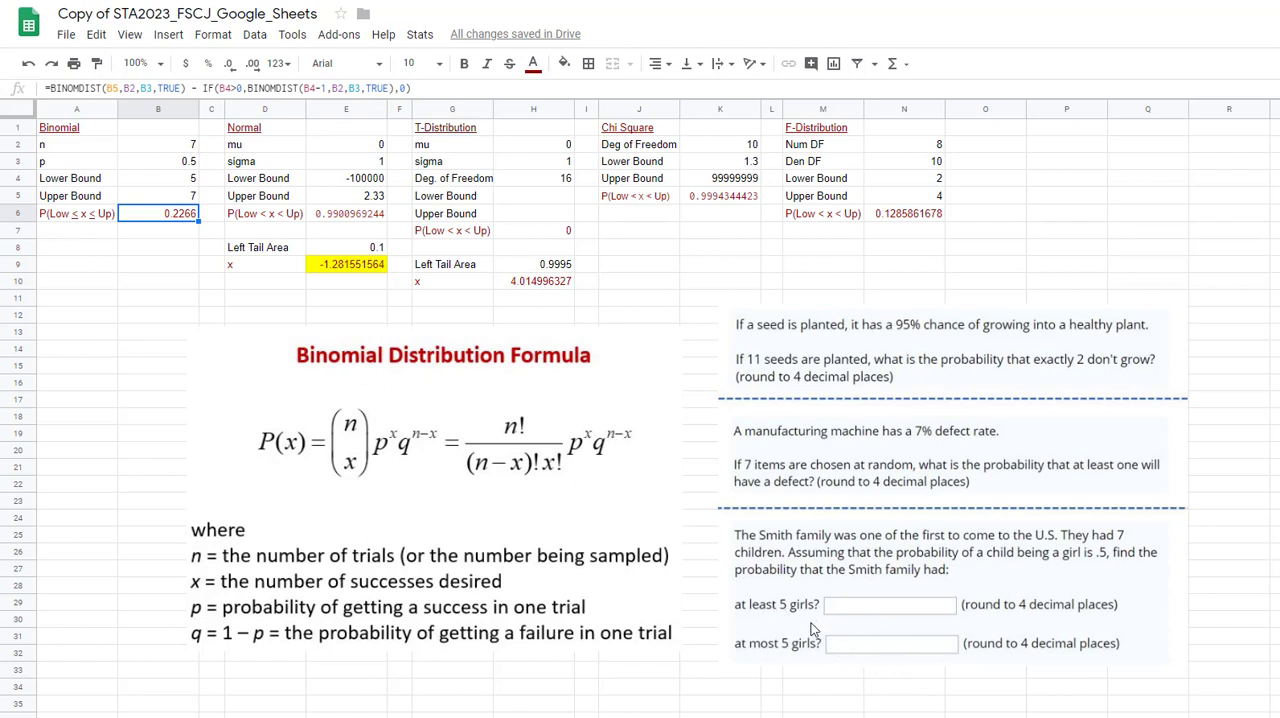
Set the binomial lower bound to 0 and upper bound to 5 for the at-most-5-girls question.
click(186, 179)
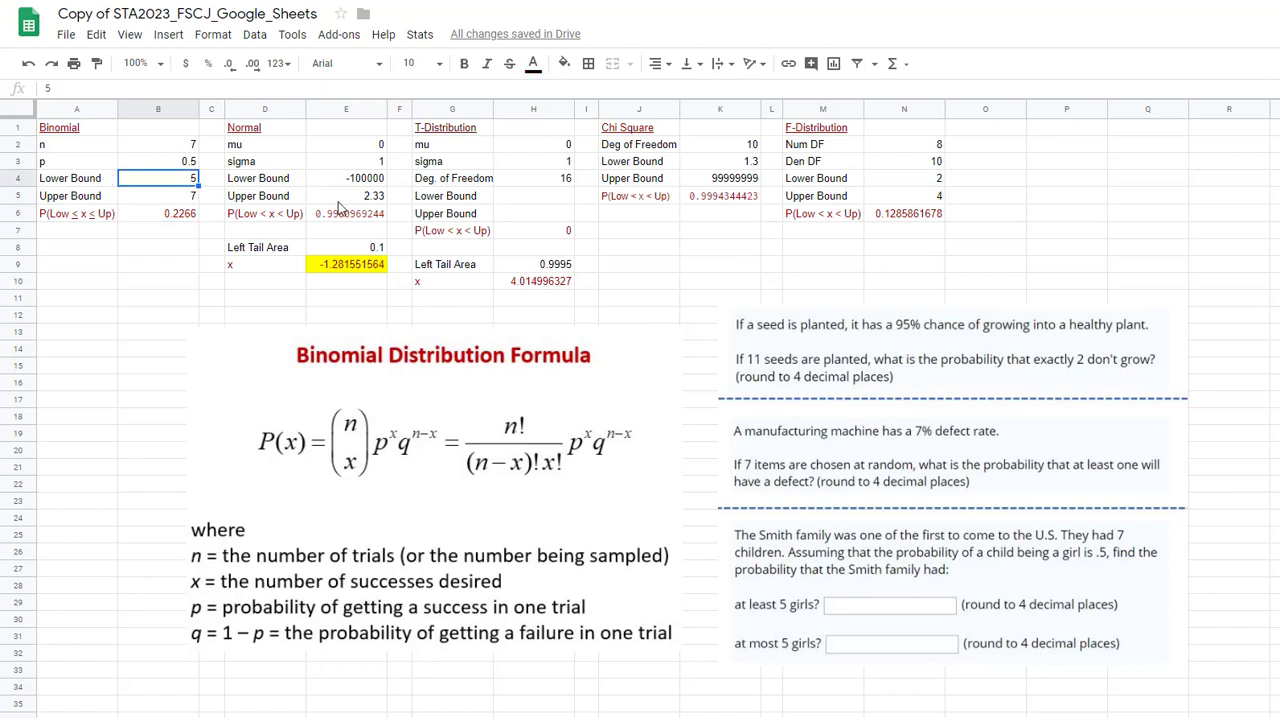
text(0)
key(Return)
text(5)
key(Return)
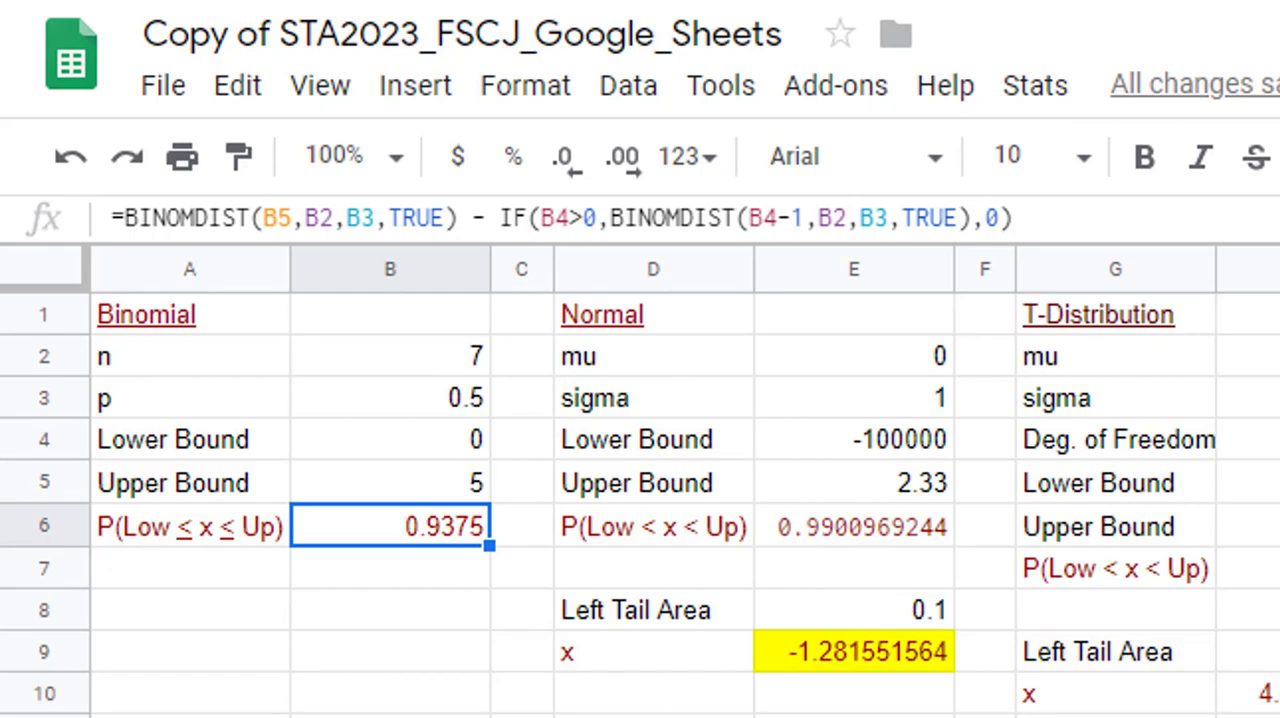
click(336, 618)
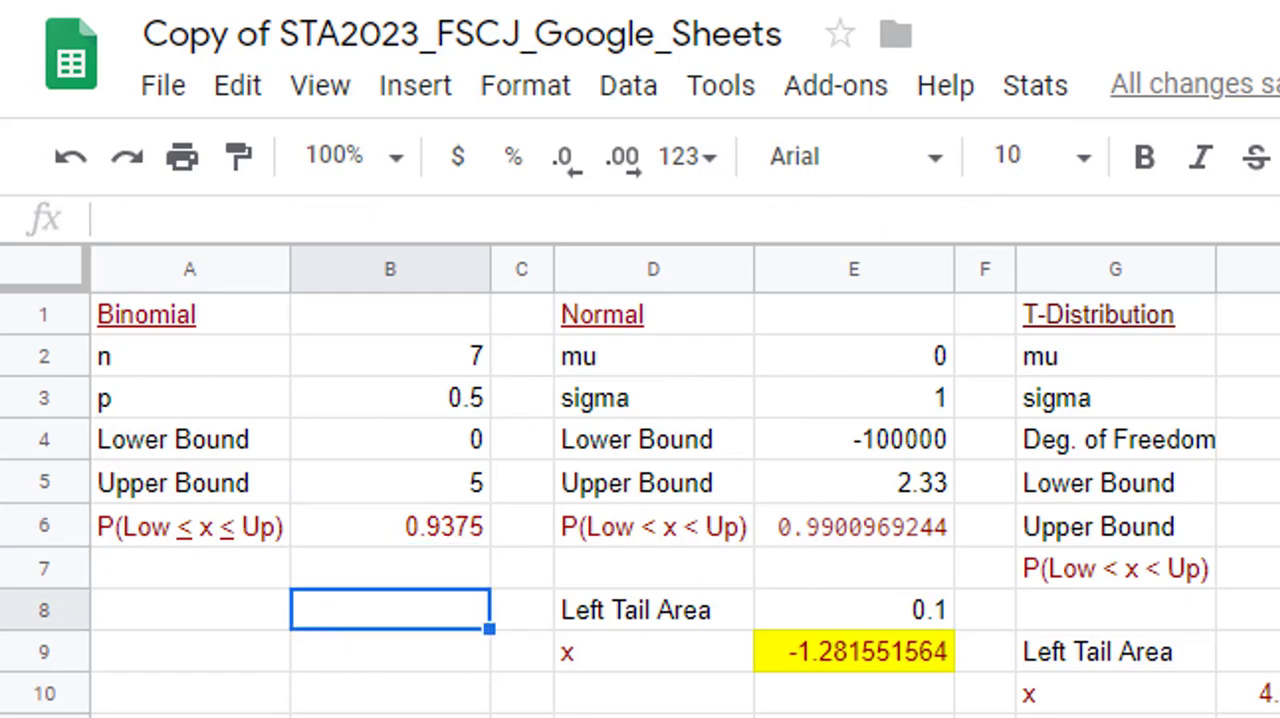